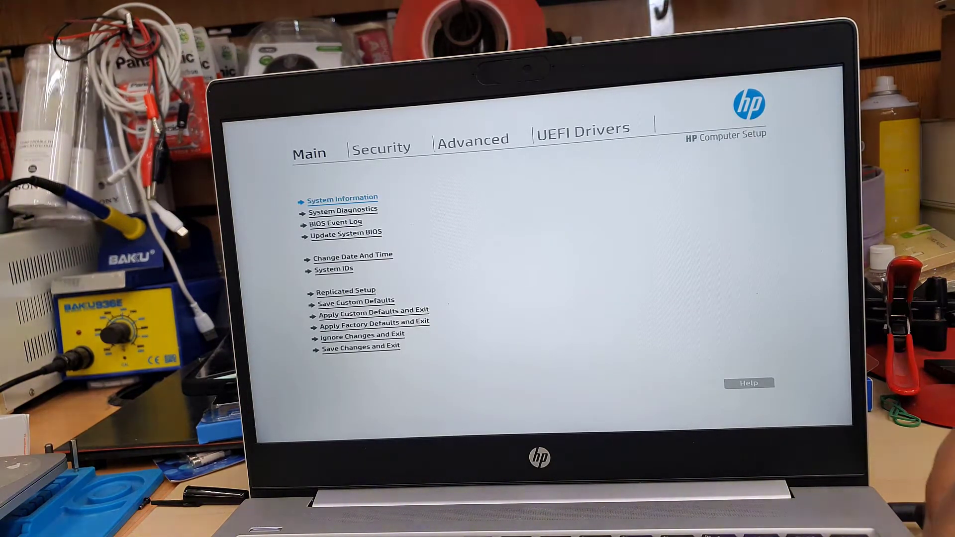
Step: Move to the Security page and locate the TPM Embedded Security entry
key(Right)
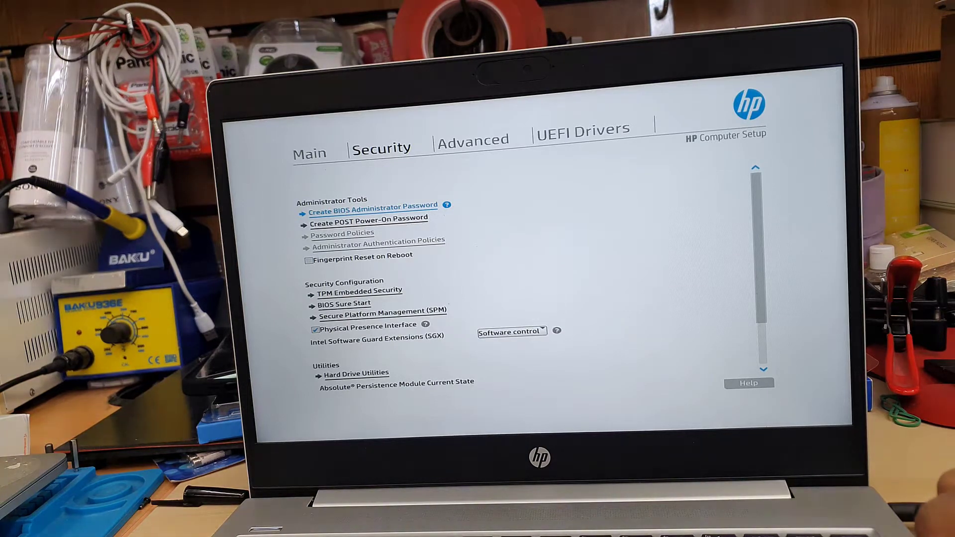
key(Down)
key(Down)
key(Down)
key(Down)
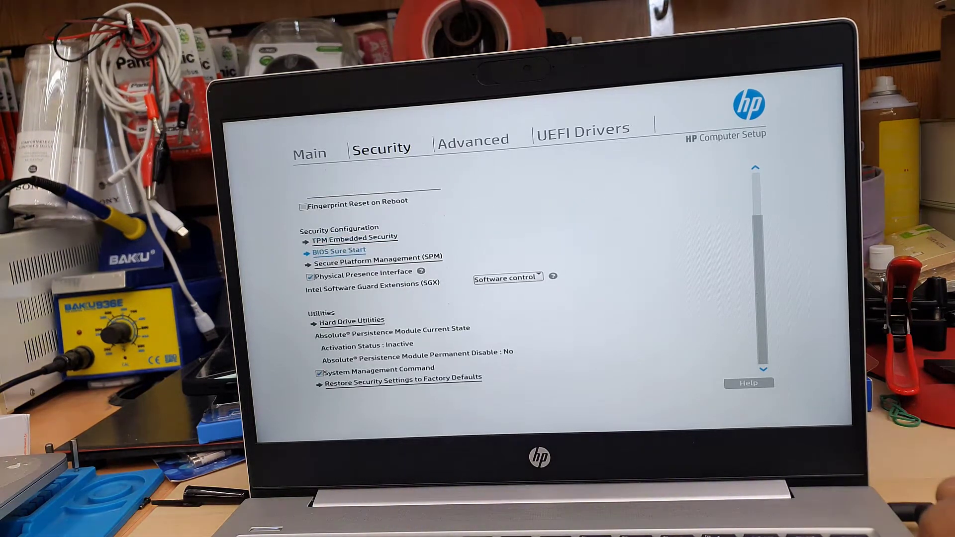
key(Down)
key(Down)
key(Up)
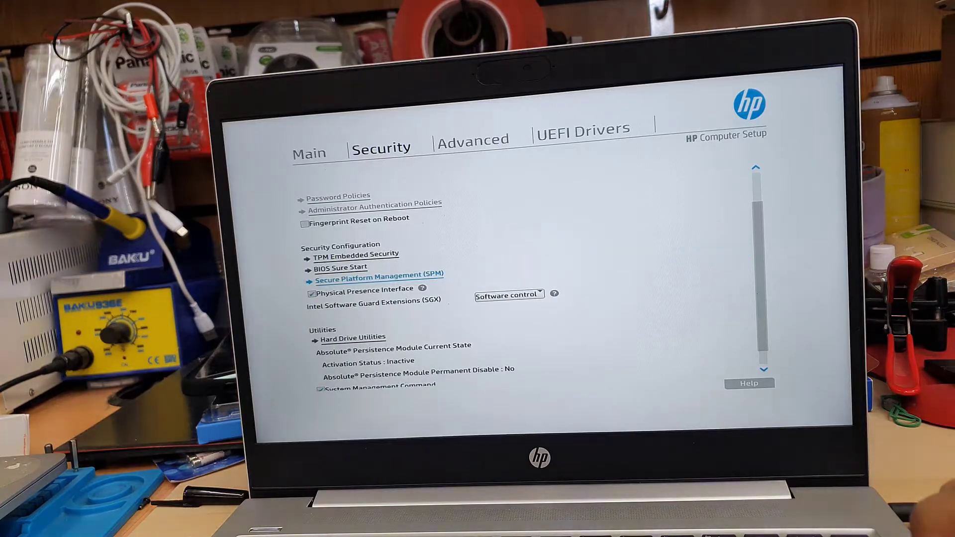
key(Down)
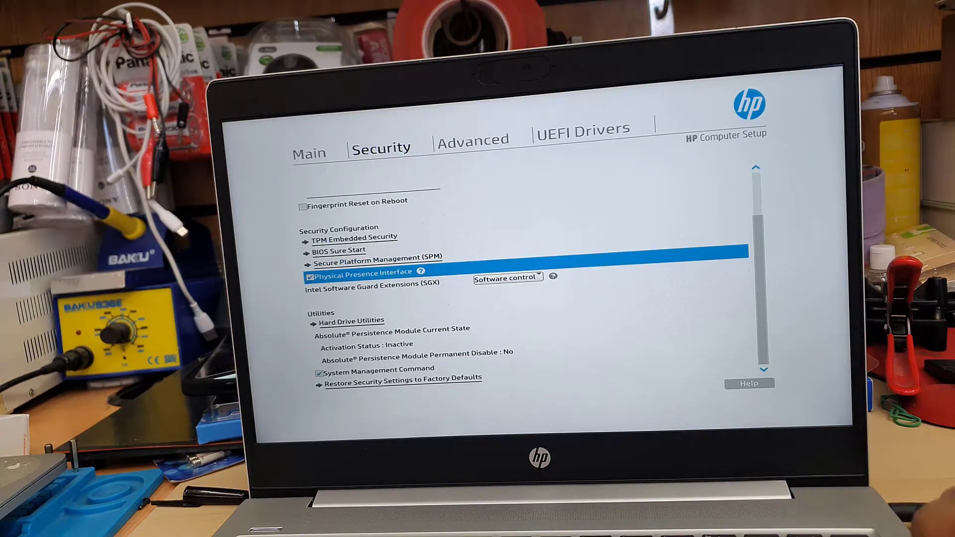
key(Up)
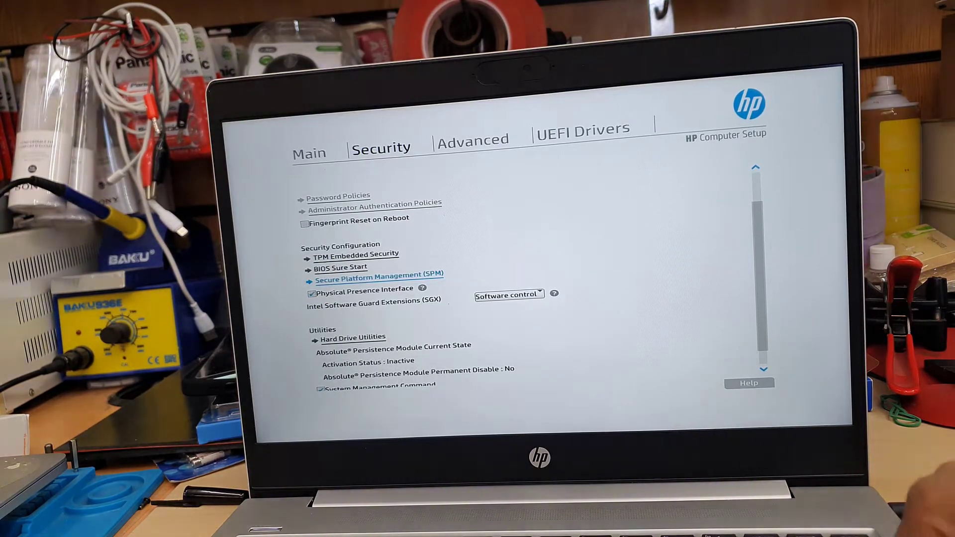
Step: Keep TPM Device set to Available in TPM Embedded Security, then return and move on to Advanced
click(386, 259)
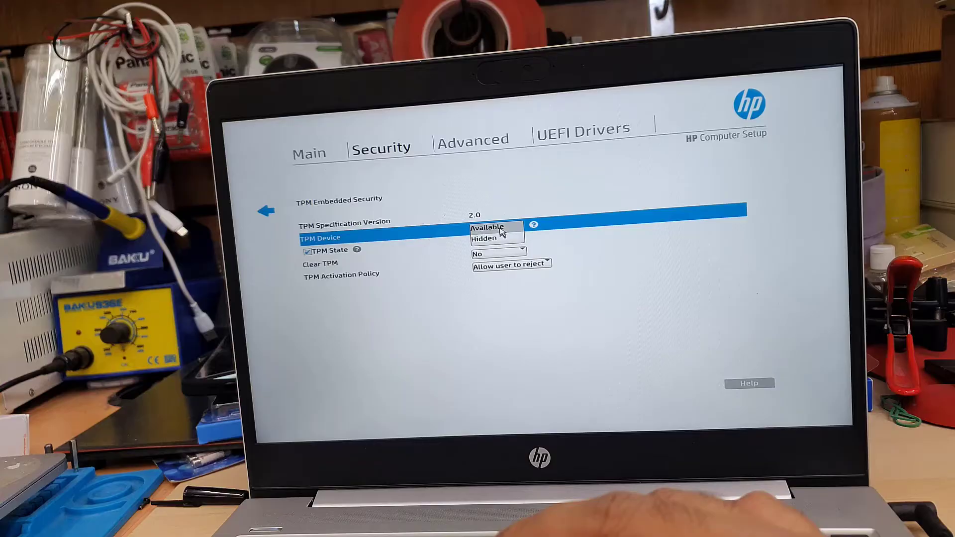
click(489, 227)
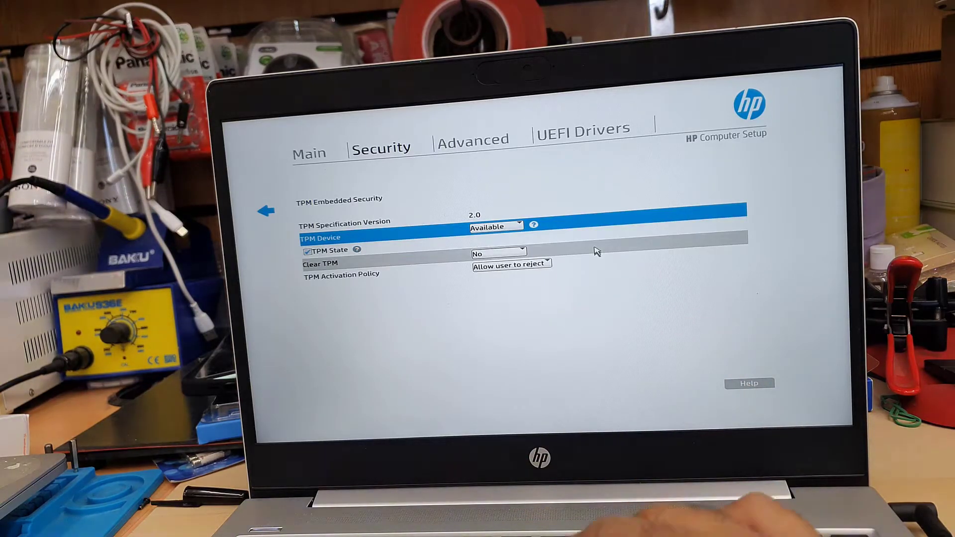
click(265, 213)
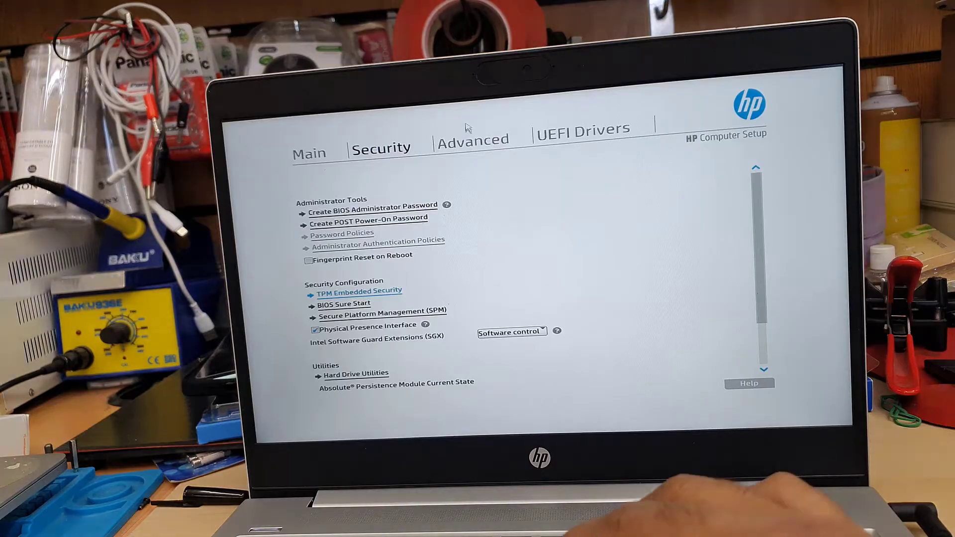
click(492, 141)
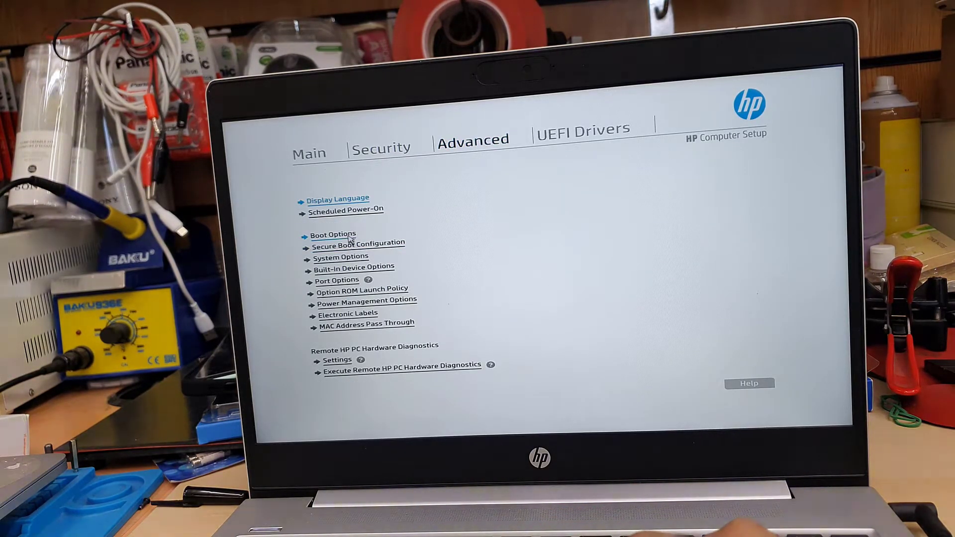
click(333, 234)
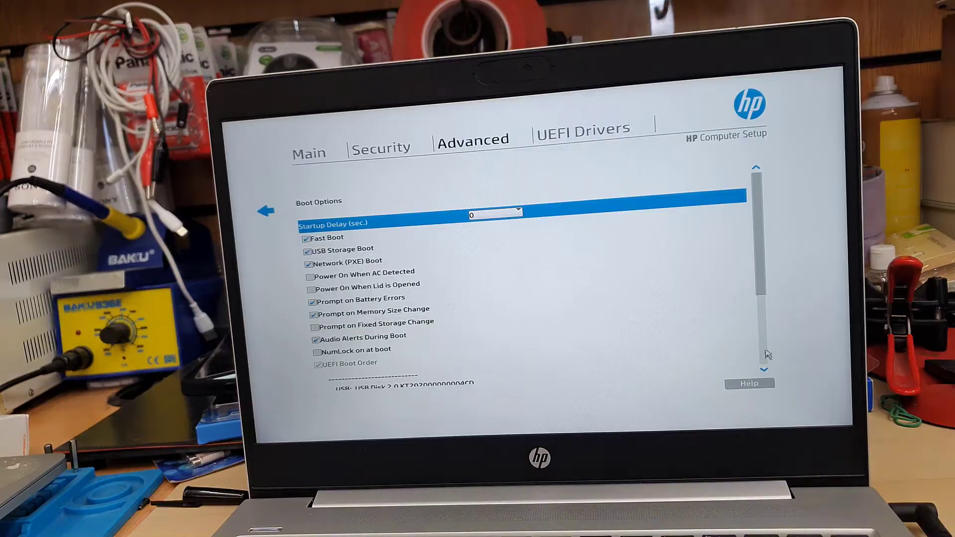
click(763, 368)
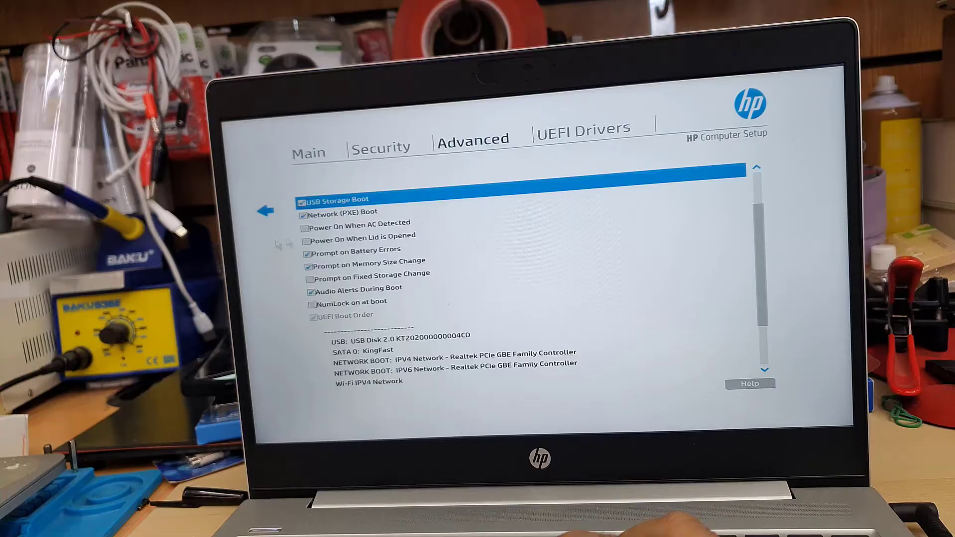
click(265, 212)
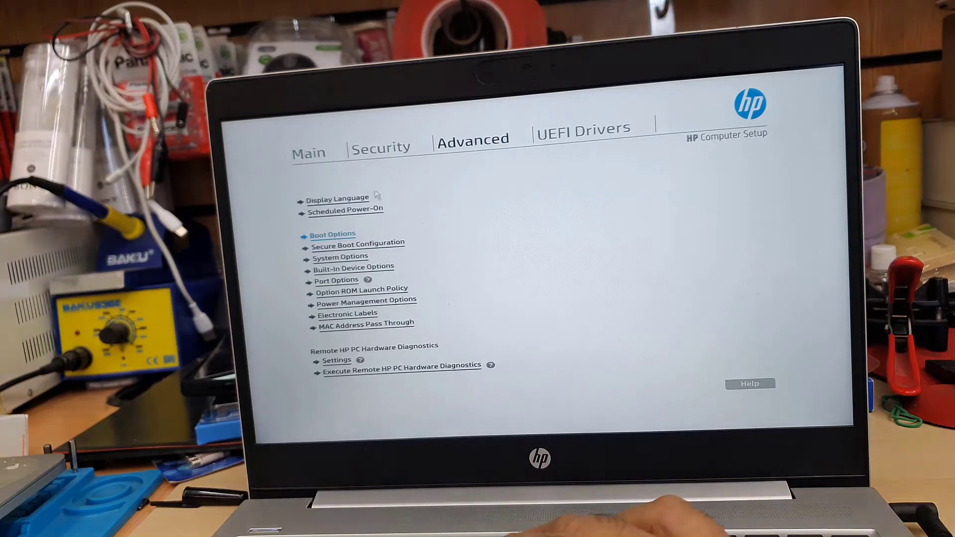
Step: Set Secure Boot Configuration to 'Legacy Support Disable and Secure Boot Enable', then return to Main
click(364, 244)
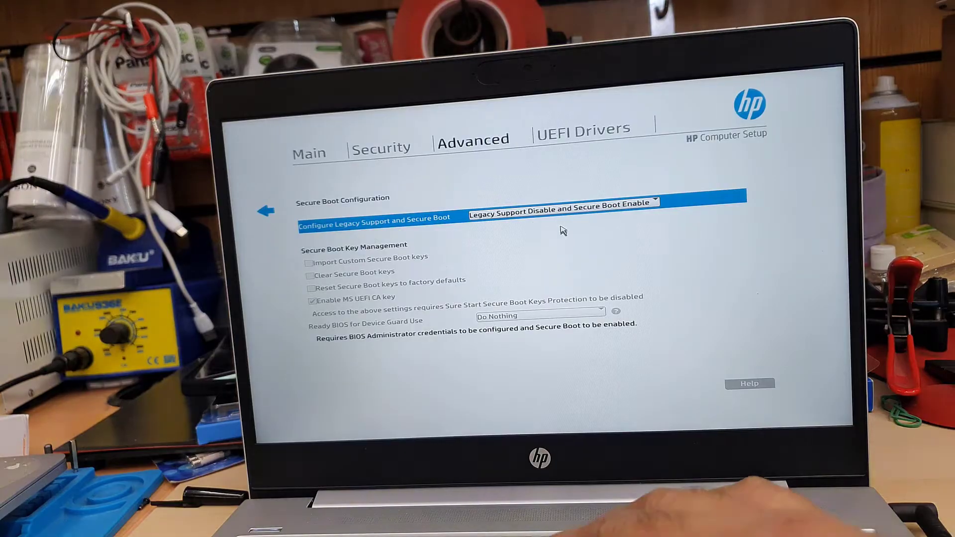
click(659, 206)
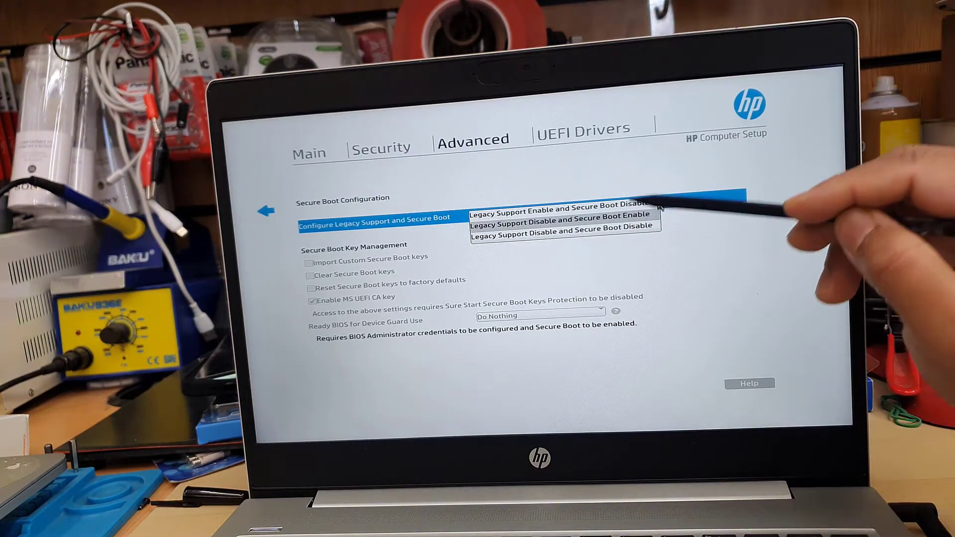
click(611, 220)
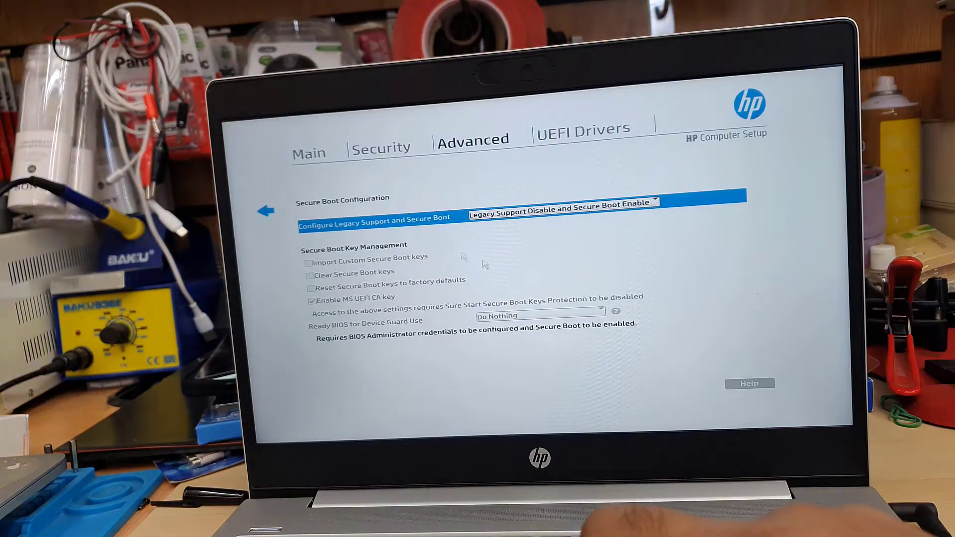
click(309, 155)
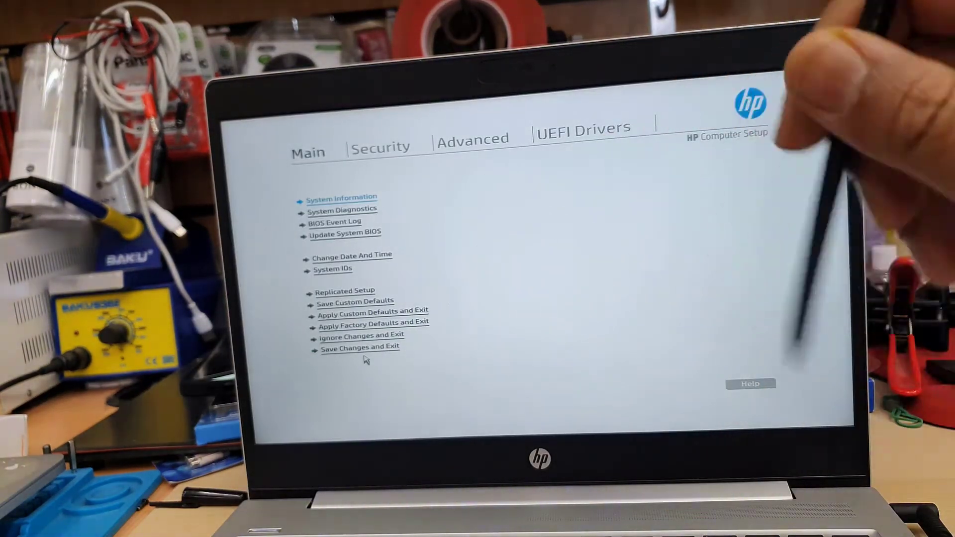
Step: Save the BIOS changes and exit so the laptop reboots from the USB installer
click(375, 352)
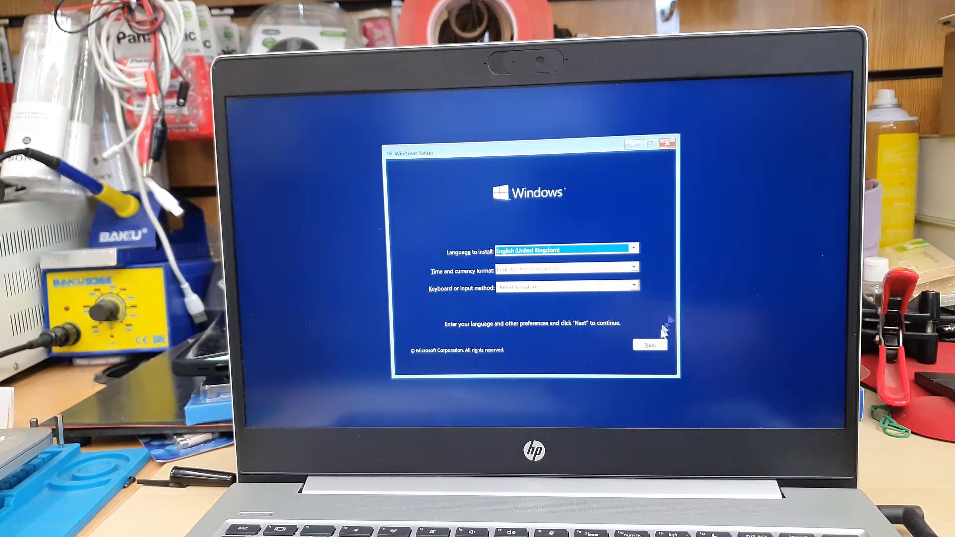
Step: Continue with the chosen language settings and start the Windows installation
click(660, 346)
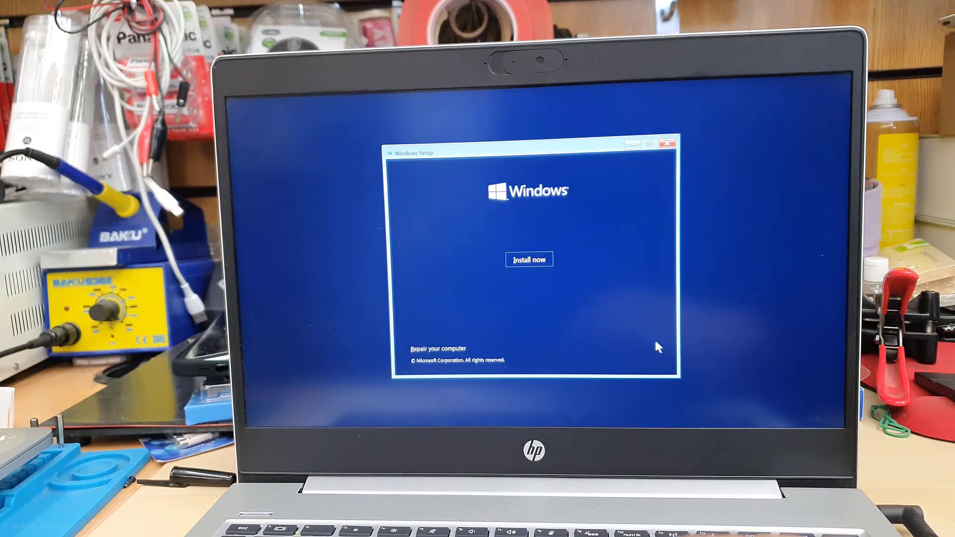
click(539, 263)
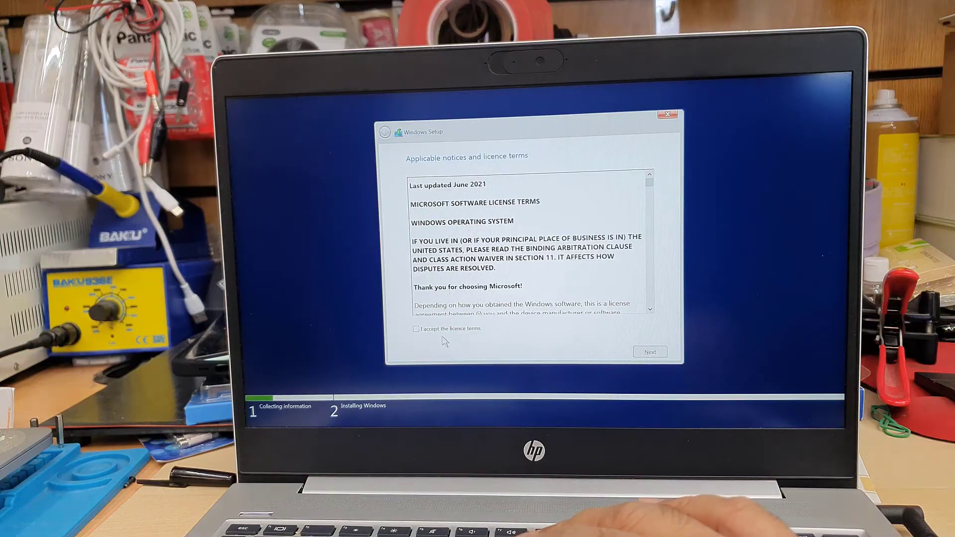
Step: Accept the licence terms and choose a Custom installation of Windows
click(656, 359)
click(538, 258)
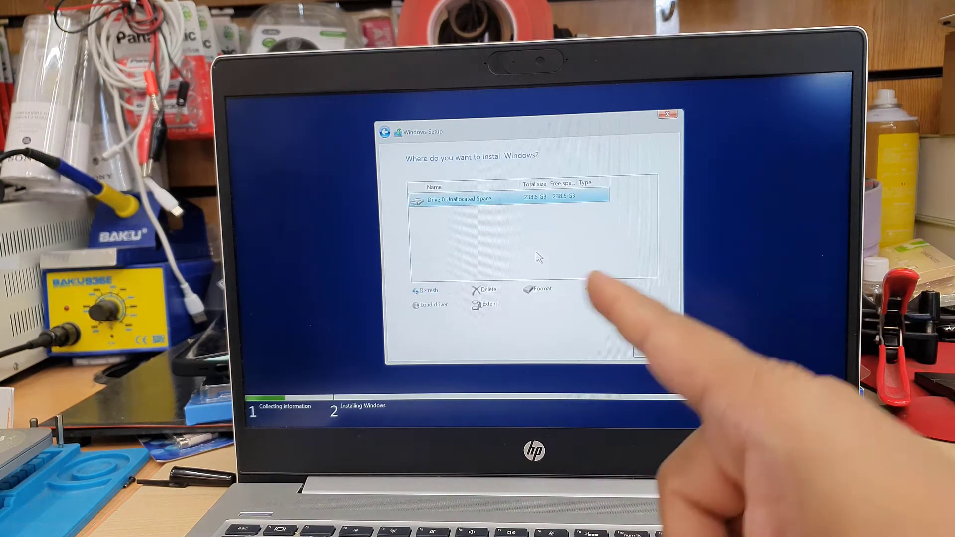